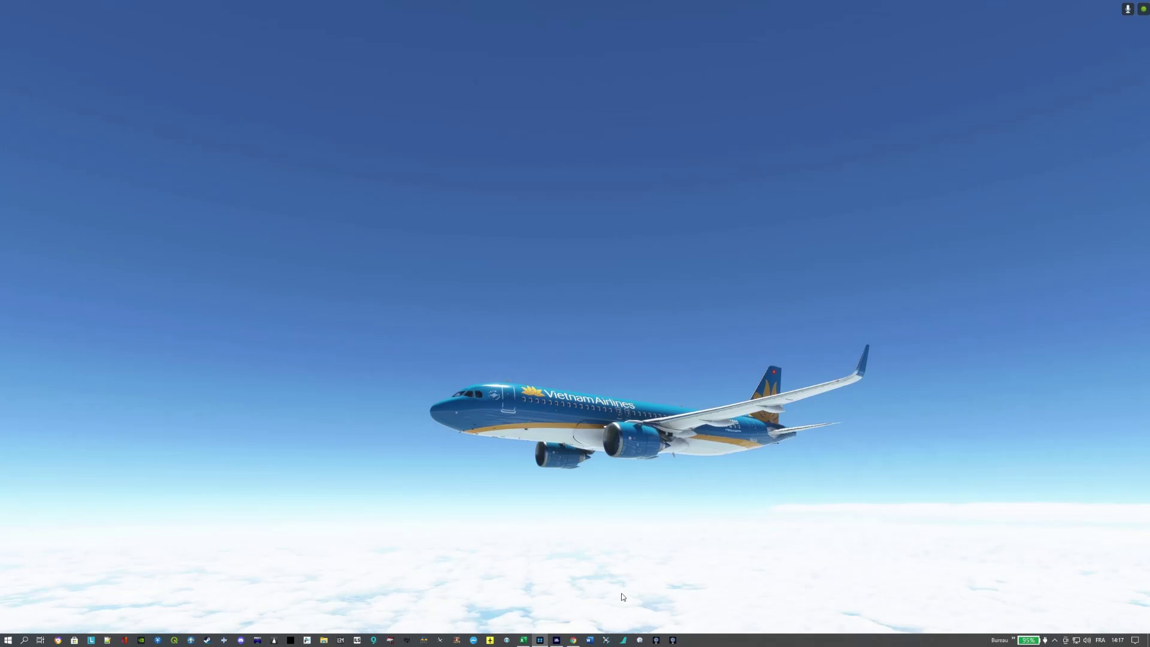
Step: Switch to SimBrief in the browser and review the flight info, airframe, cruise profile and optional entries of the VTBU–VLPS flight
left_click(572, 642)
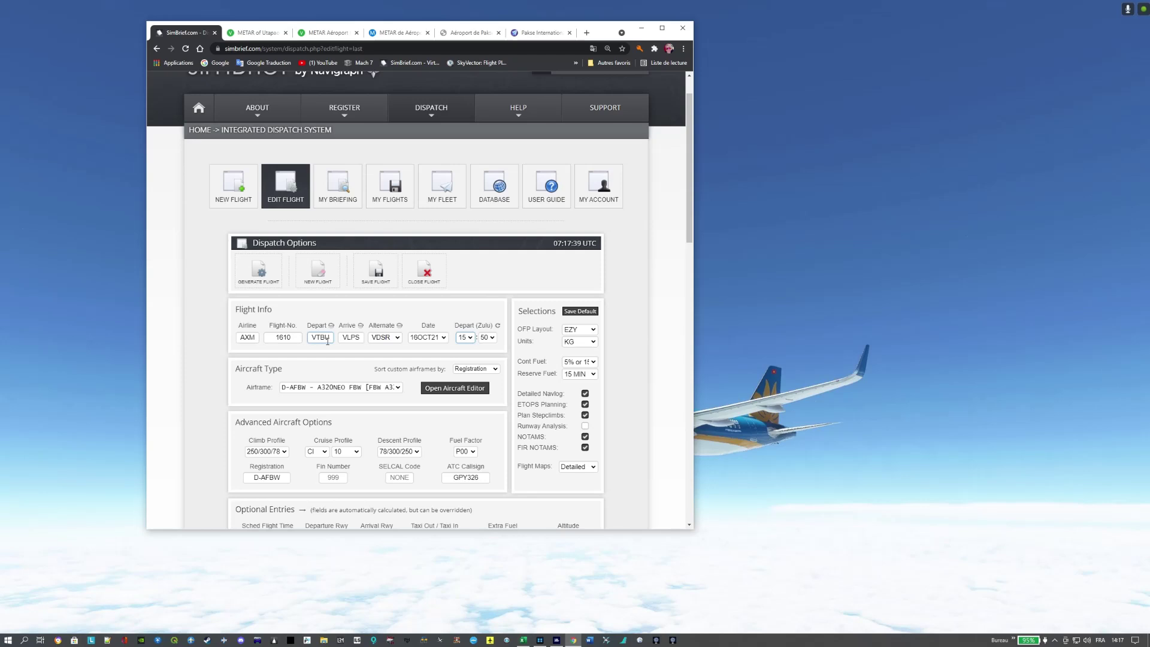
left_click(348, 341)
left_click(333, 339)
left_click(355, 344)
scroll(173, 372, "down", 3)
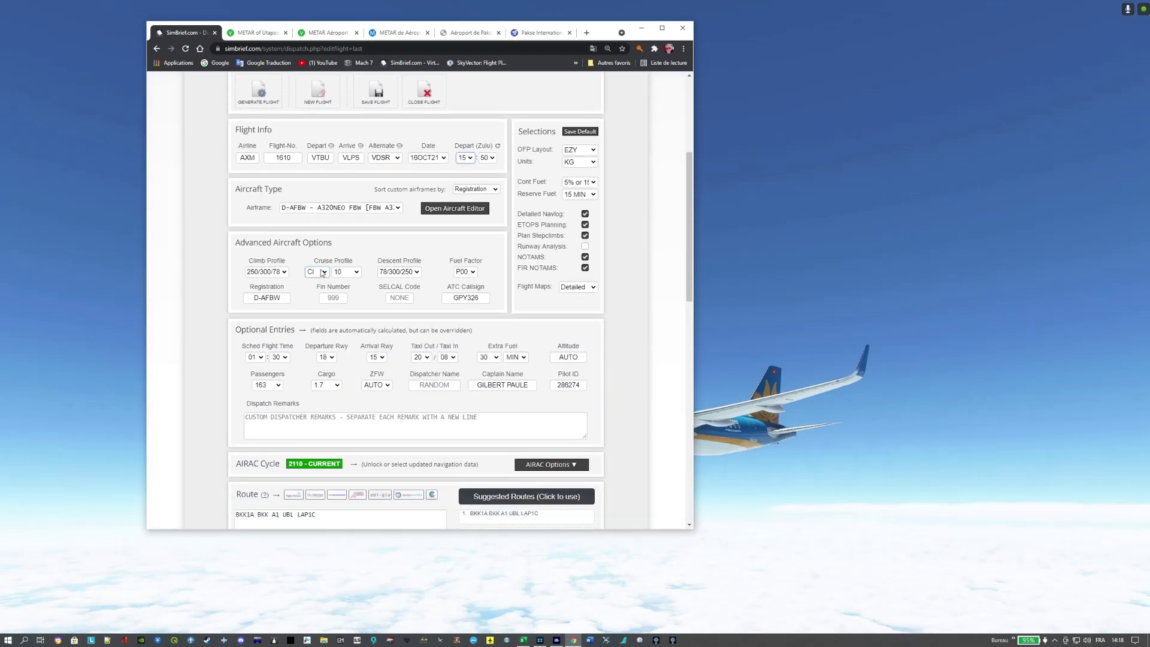
left_click(348, 273)
key("Tab")
key("Tab")
key("Tab")
scroll(171, 322, "down", 1)
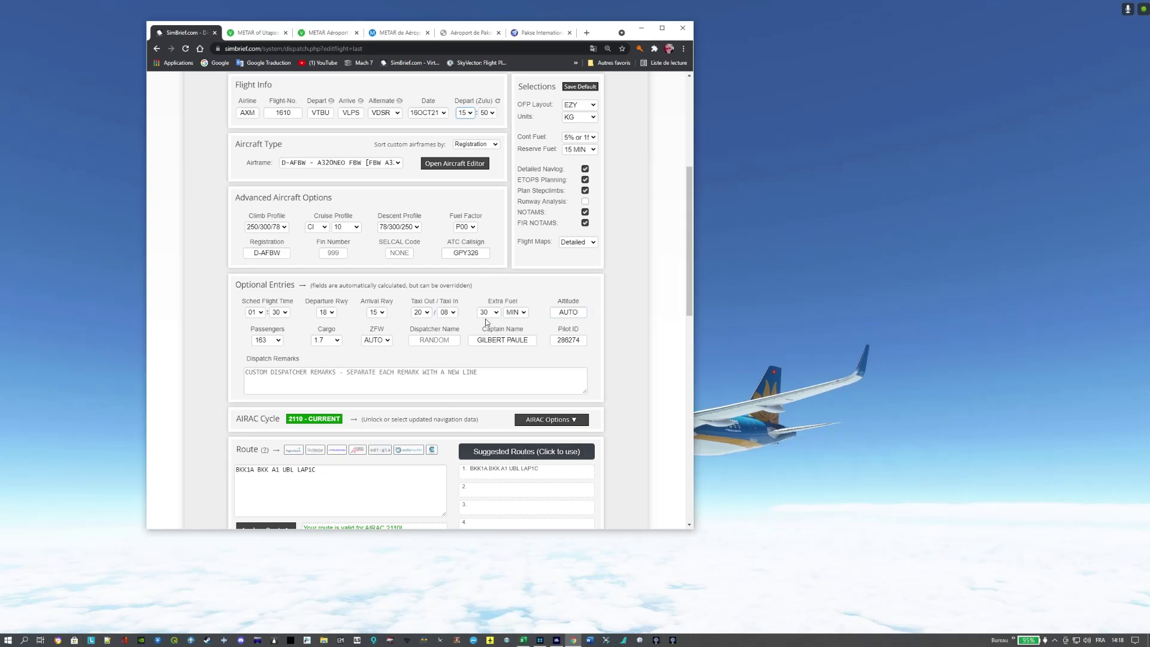
Step: Set the flight's cruise altitude to 23000 in the optional entries
scroll(620, 301, "down", 1)
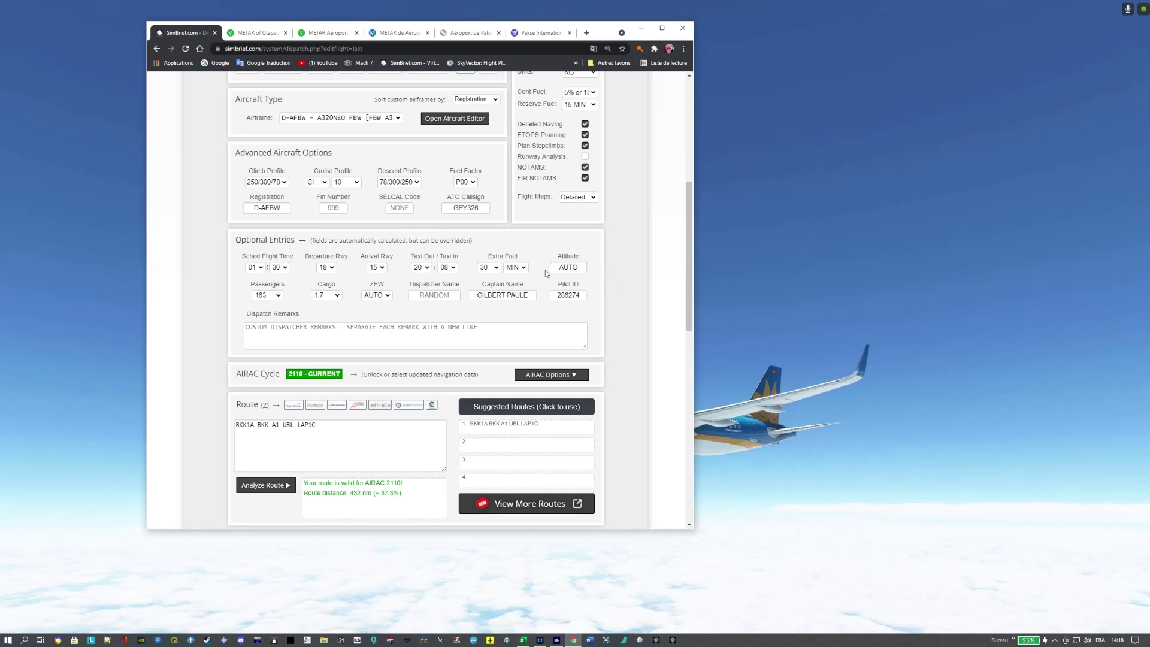
double_click(583, 270)
type("23")
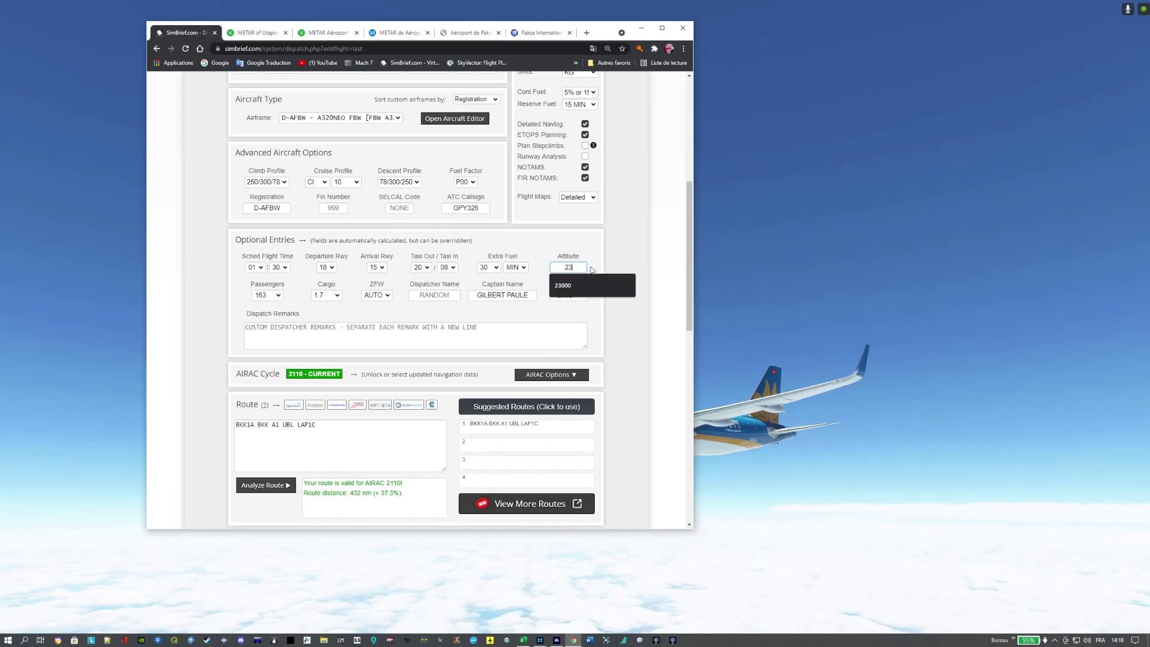
type("000")
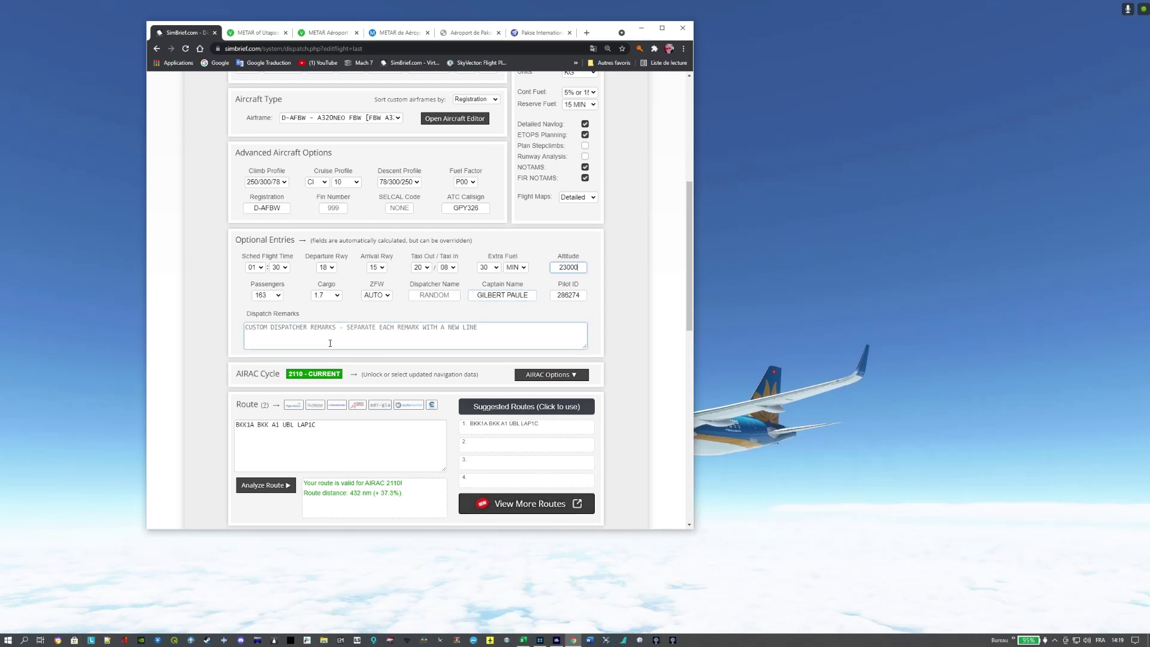
Step: Examine the route BKK1A BKK A1 UBL LAP1C, its validation and its course on the route map
scroll(478, 333, "down", 1)
left_click(327, 391)
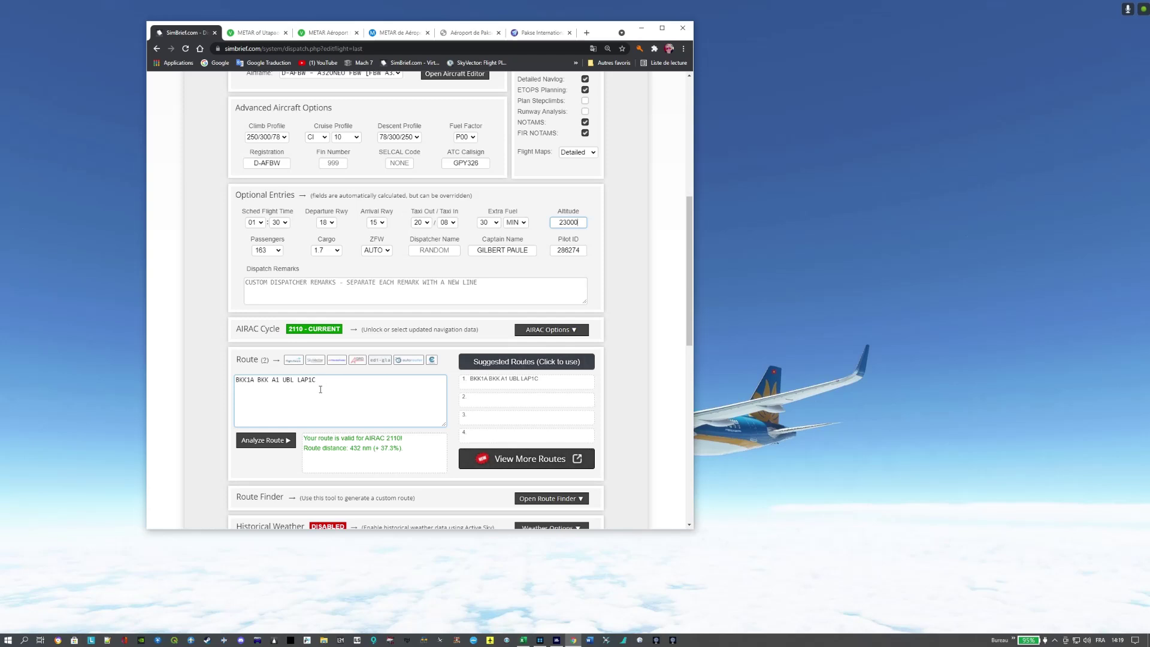
scroll(324, 385, "down", 1)
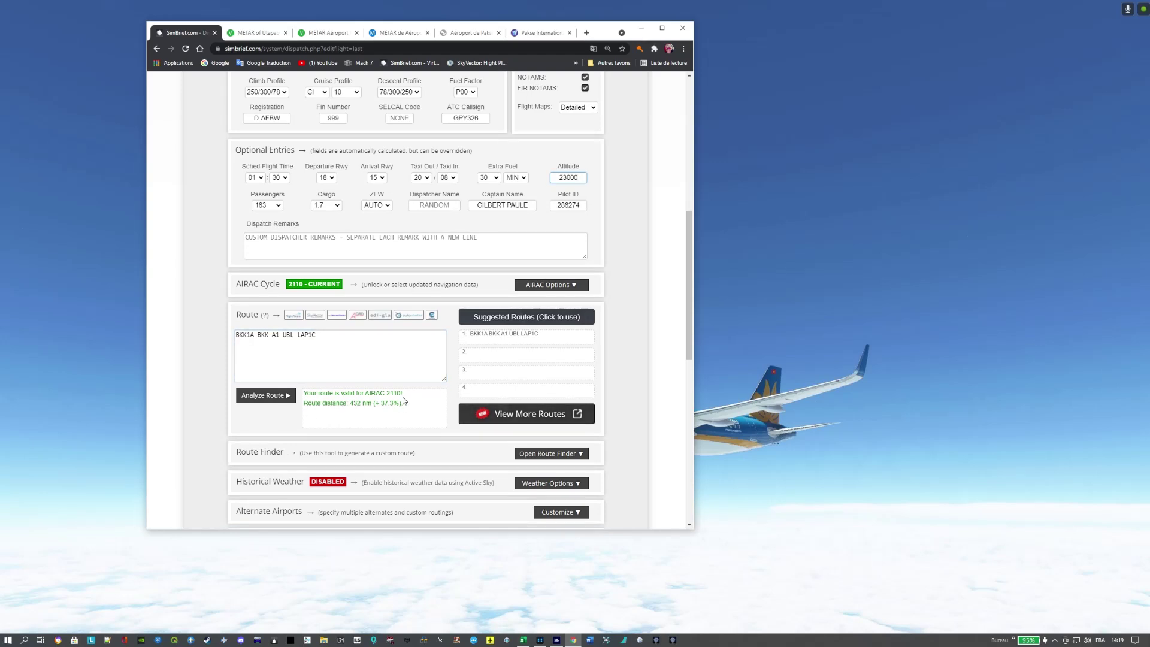
scroll(403, 394, "down", 1)
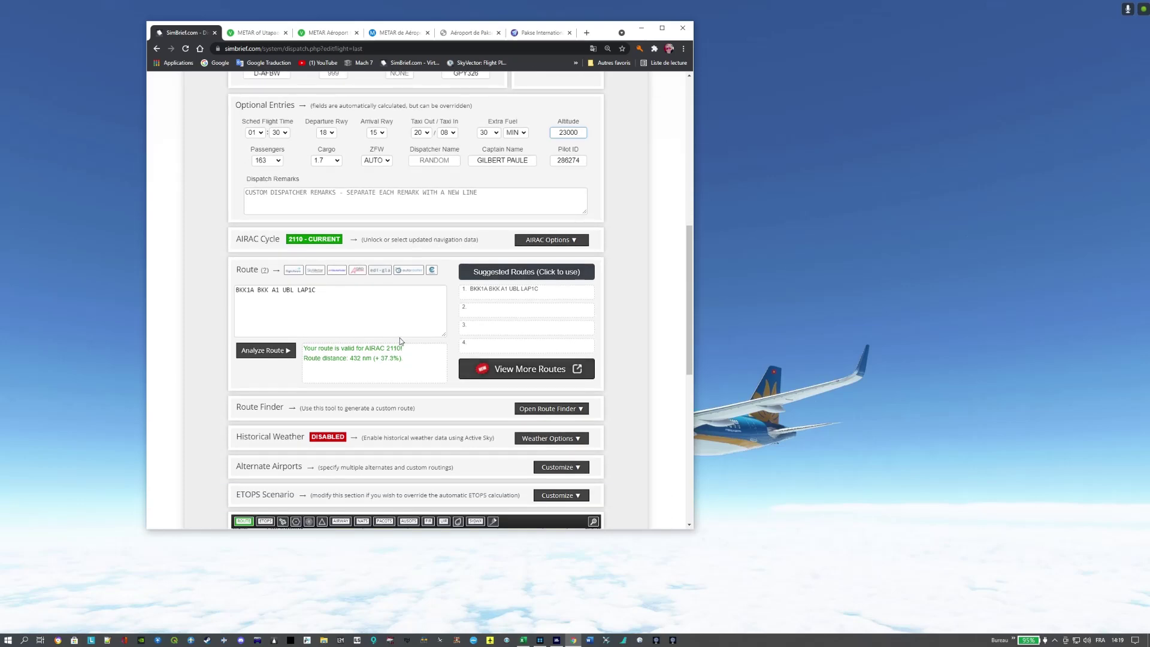
scroll(398, 344, "down", 3)
scroll(645, 344, "down", 3)
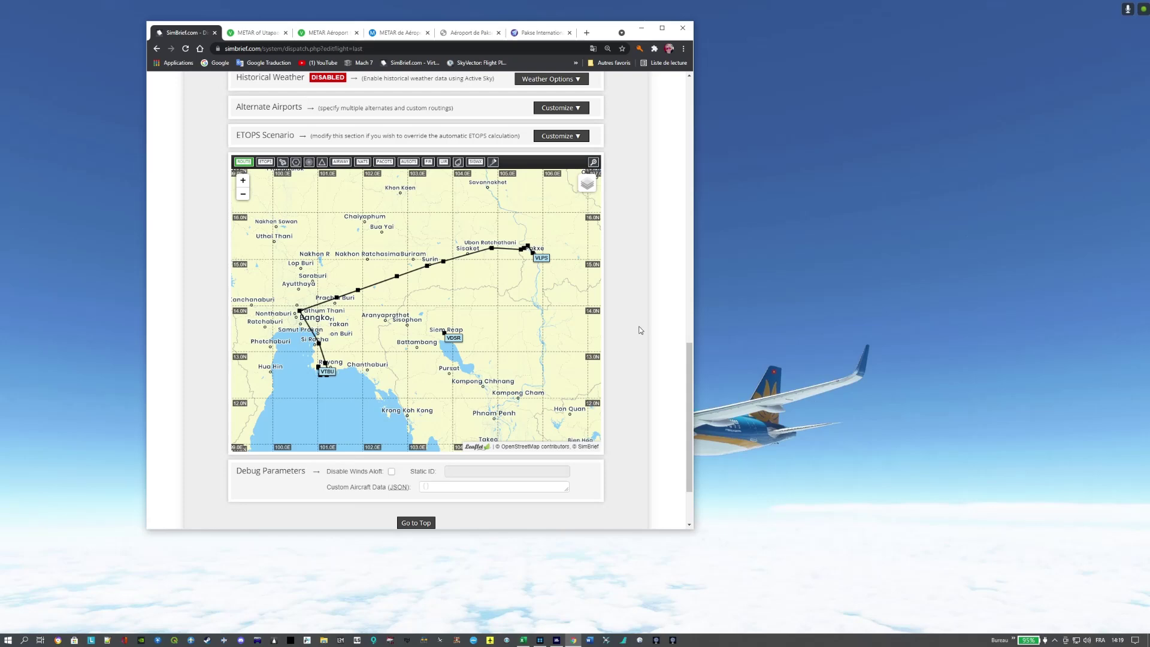
scroll(641, 330, "up", 1)
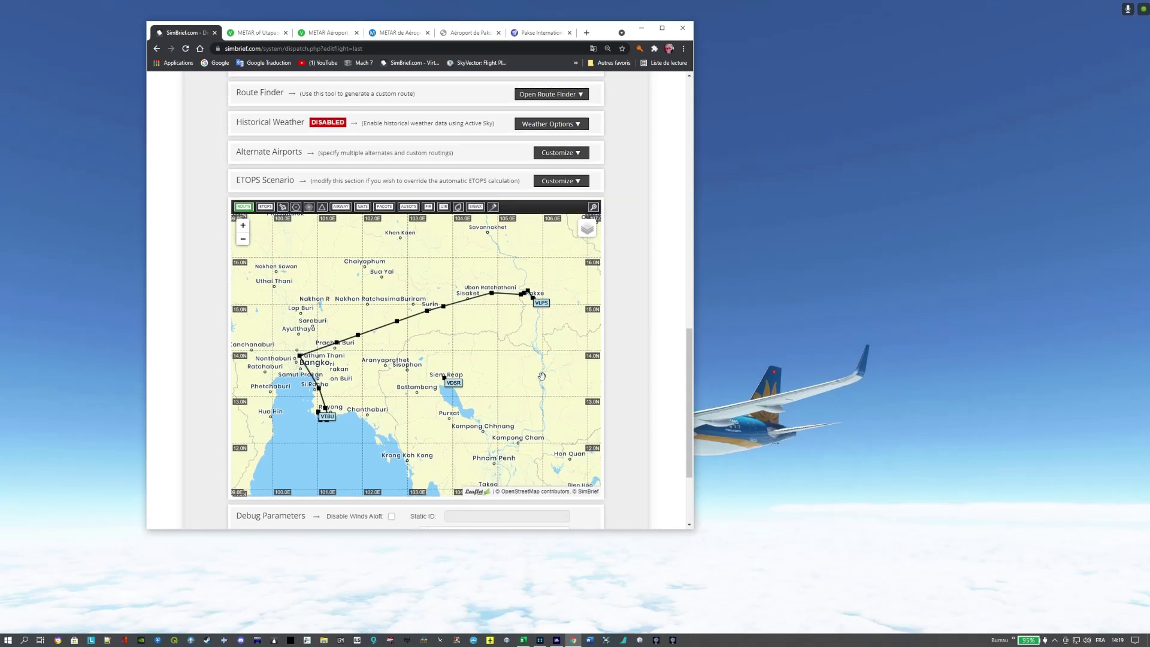
scroll(528, 383, "up", 1)
scroll(528, 384, "down", 1)
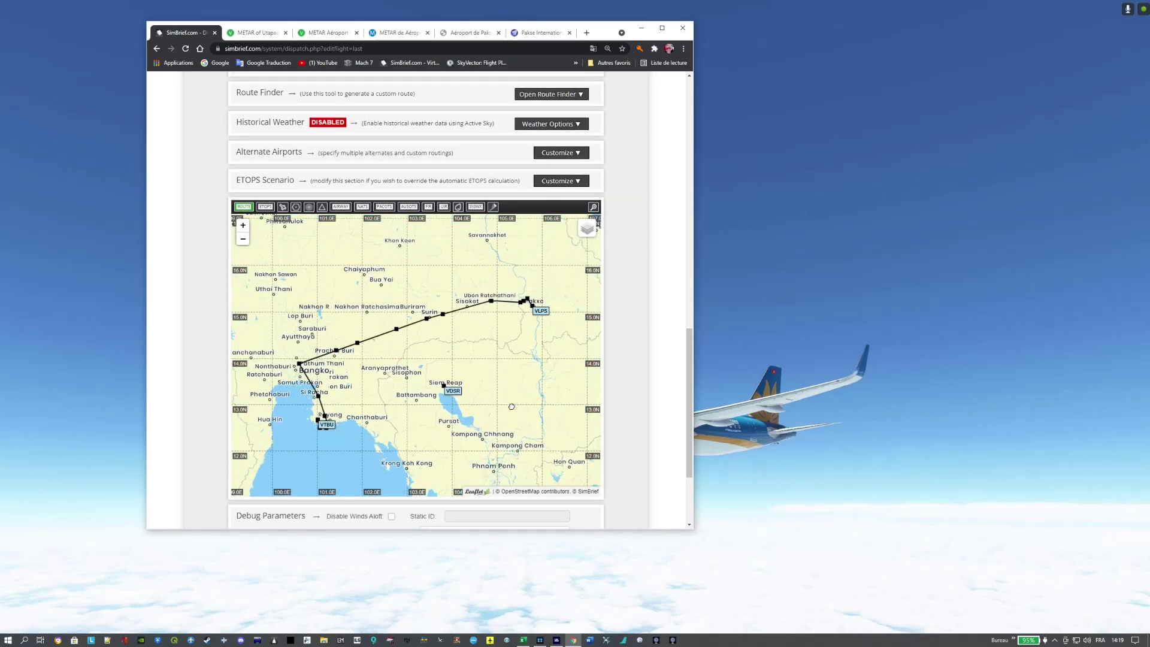
scroll(528, 383, "up", 1)
scroll(511, 410, "down", 1)
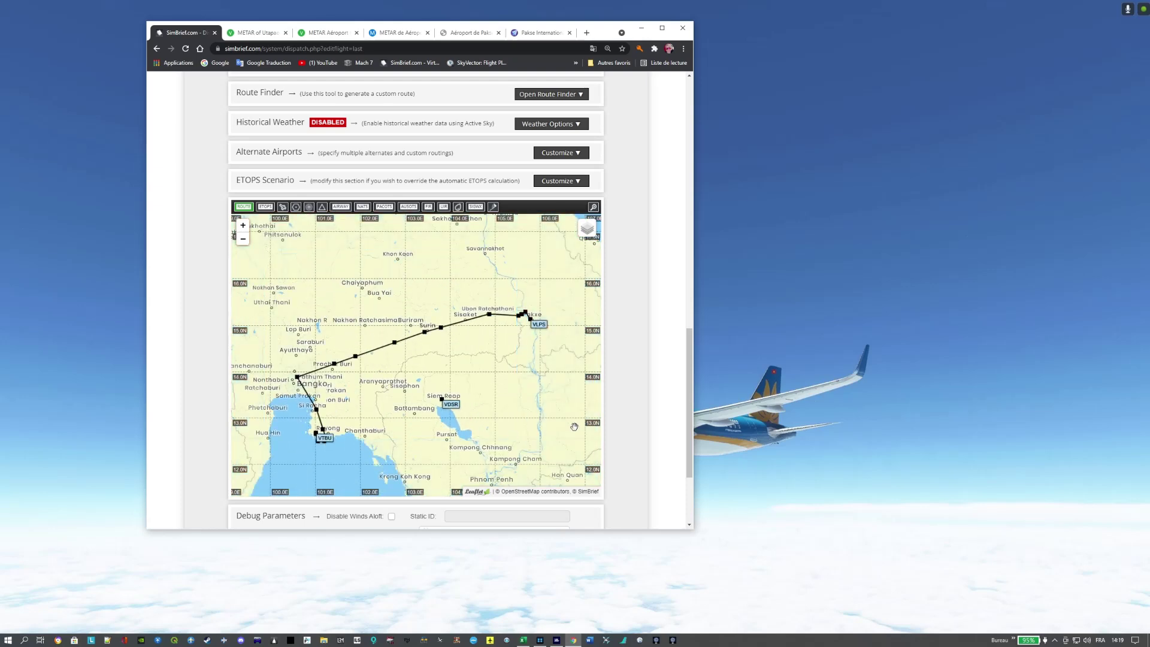
Step: Generate the flight plan, confirm overwriting the previous one, and open the briefing as a PDF
left_click_drag(689, 374, 692, 268)
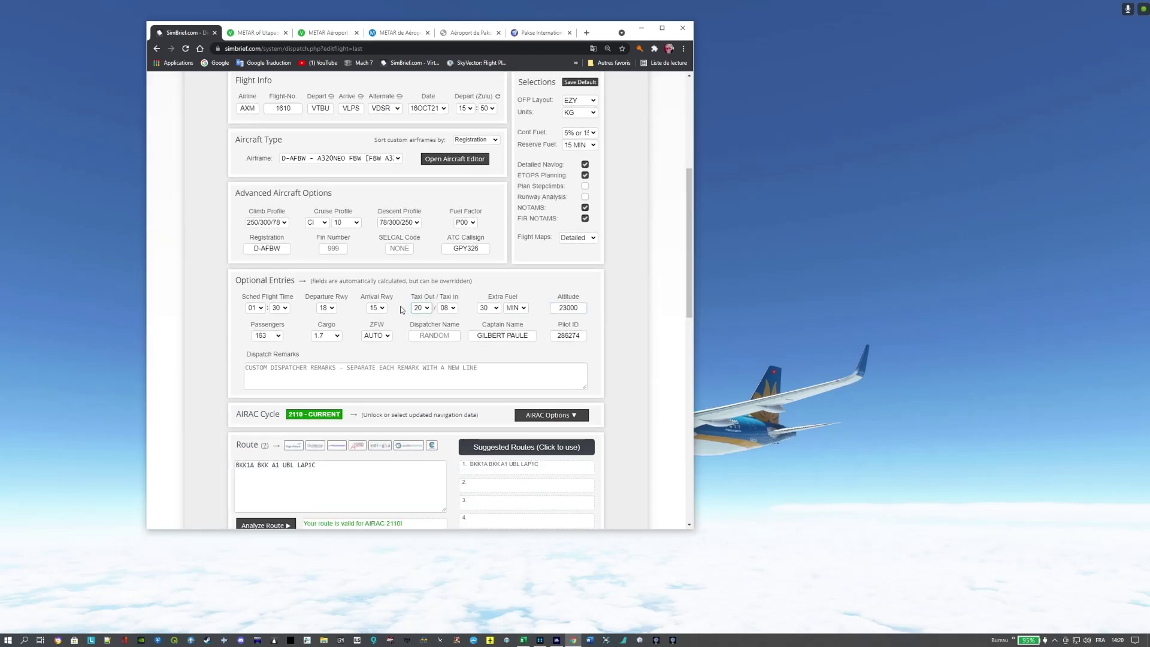
left_click_drag(687, 304, 688, 215)
left_click(248, 324)
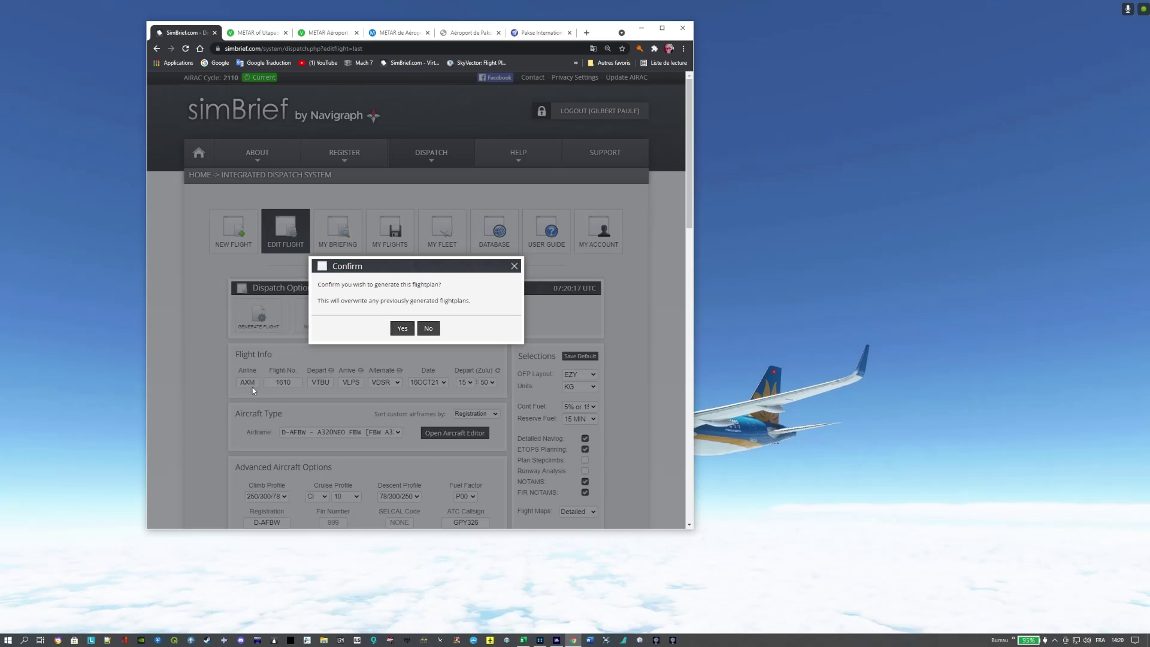
left_click(401, 335)
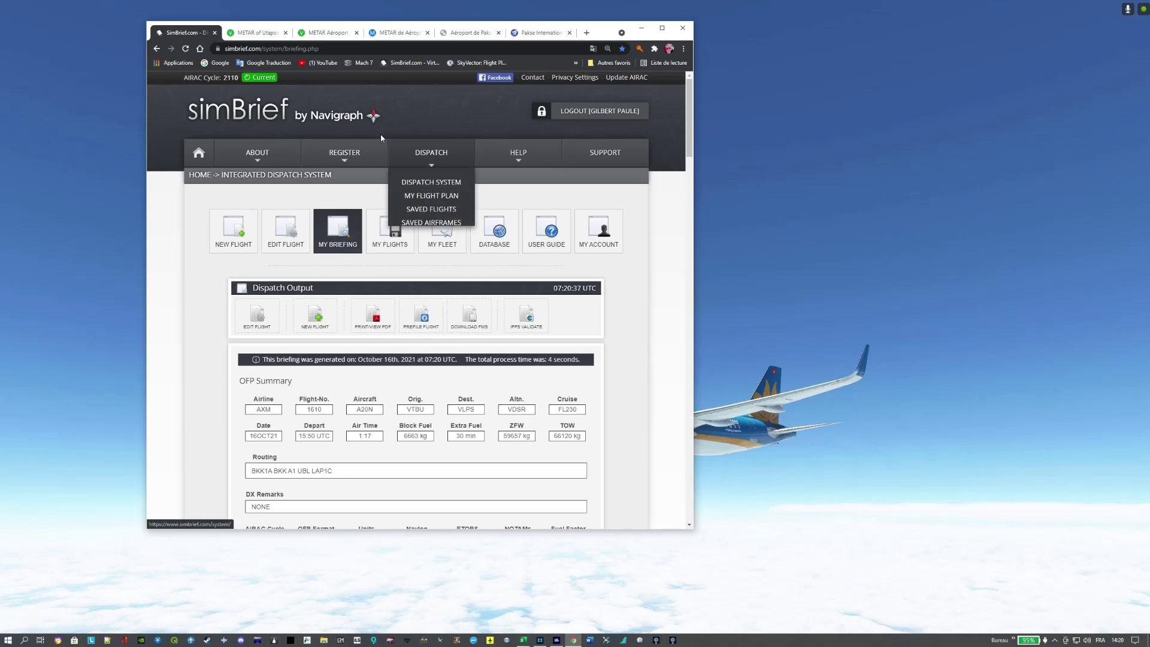
left_click(382, 313)
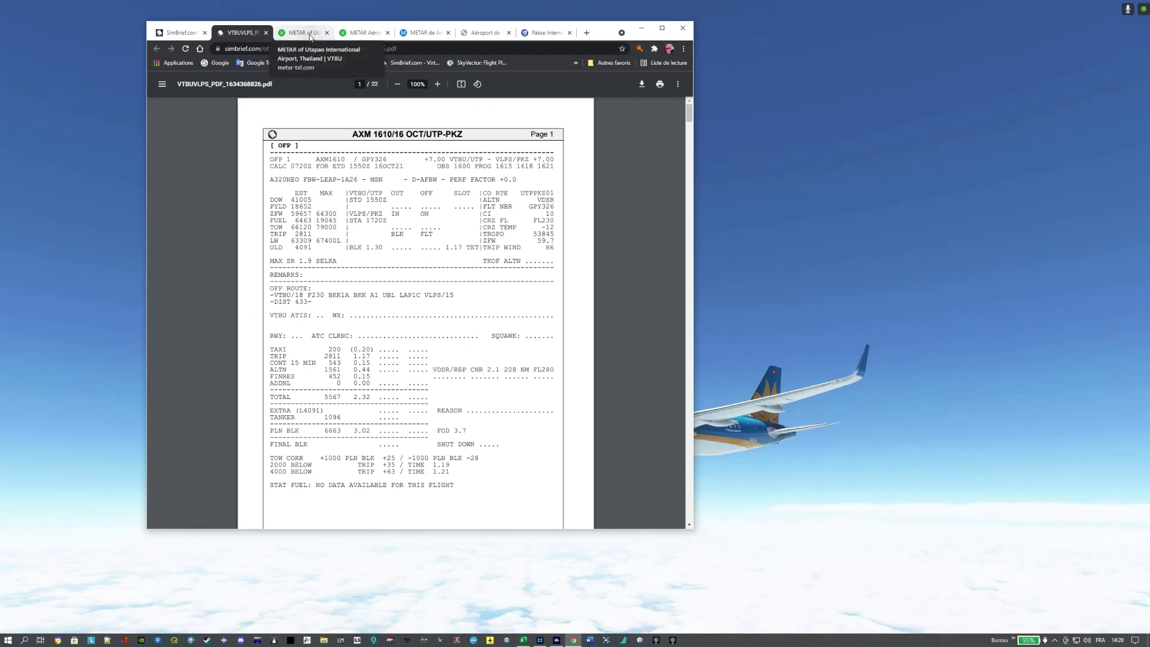
Step: Look over the Pakse International Airport scenery page on Flightsim.to, including its description
left_click(546, 33)
scroll(692, 180, "down", 1)
scroll(693, 178, "up", 1)
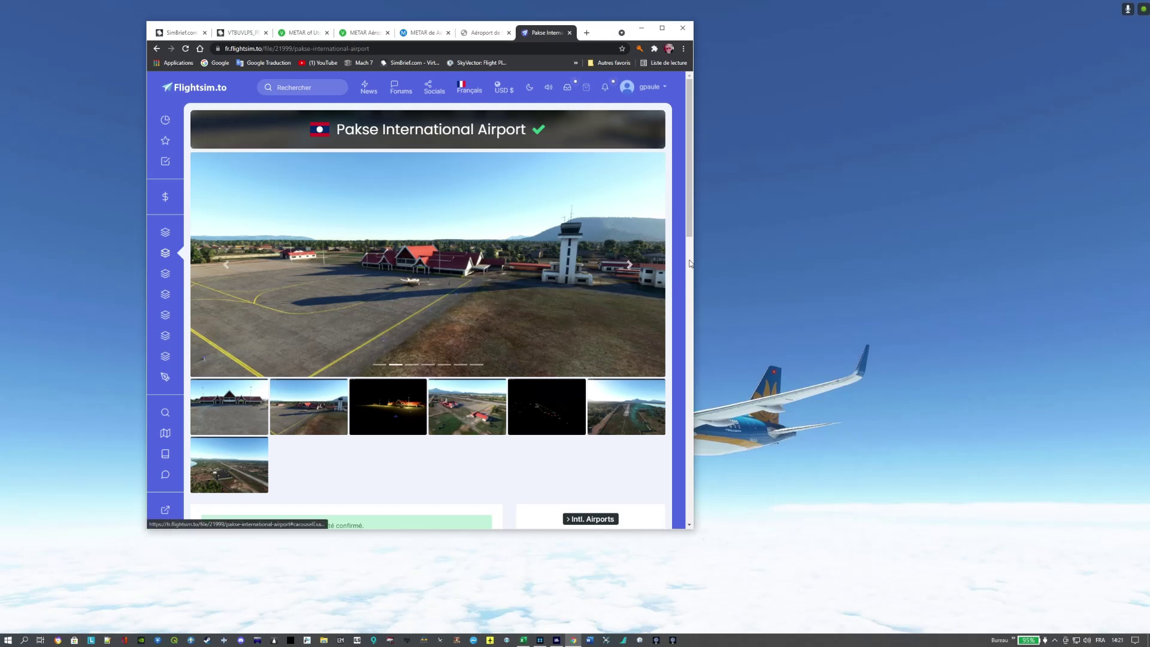
mouse_move(688, 210)
left_mouse_down()
mouse_move(687, 224)
mouse_move(690, 201)
left_mouse_up()
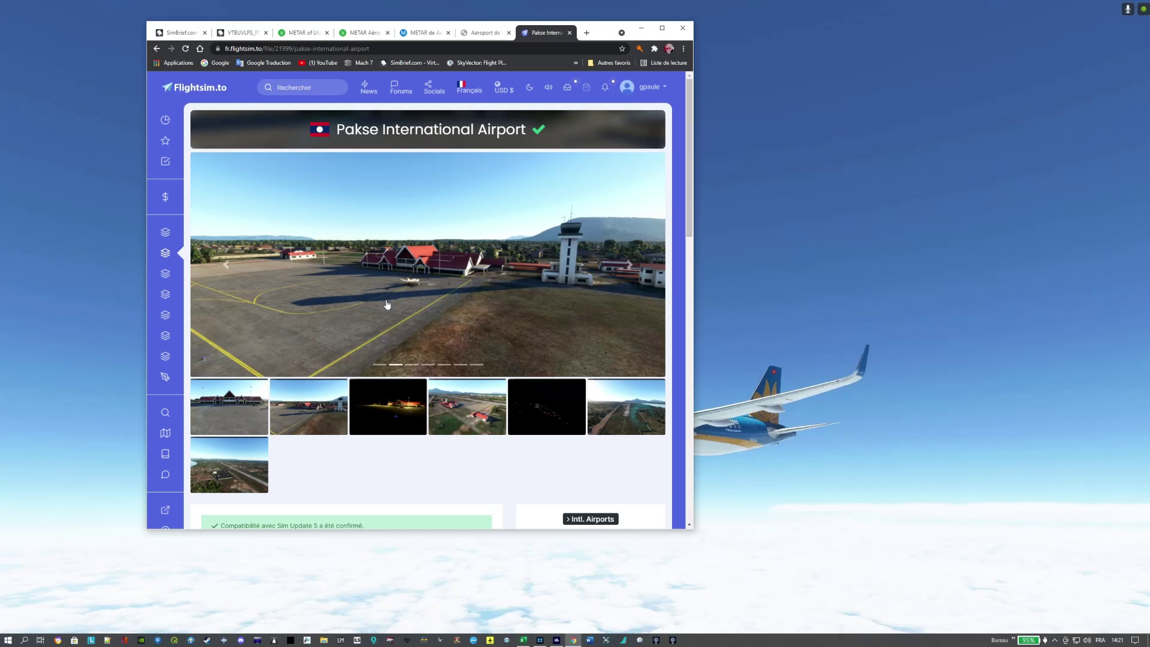
scroll(388, 305, "down", 1)
scroll(434, 273, "down", 1)
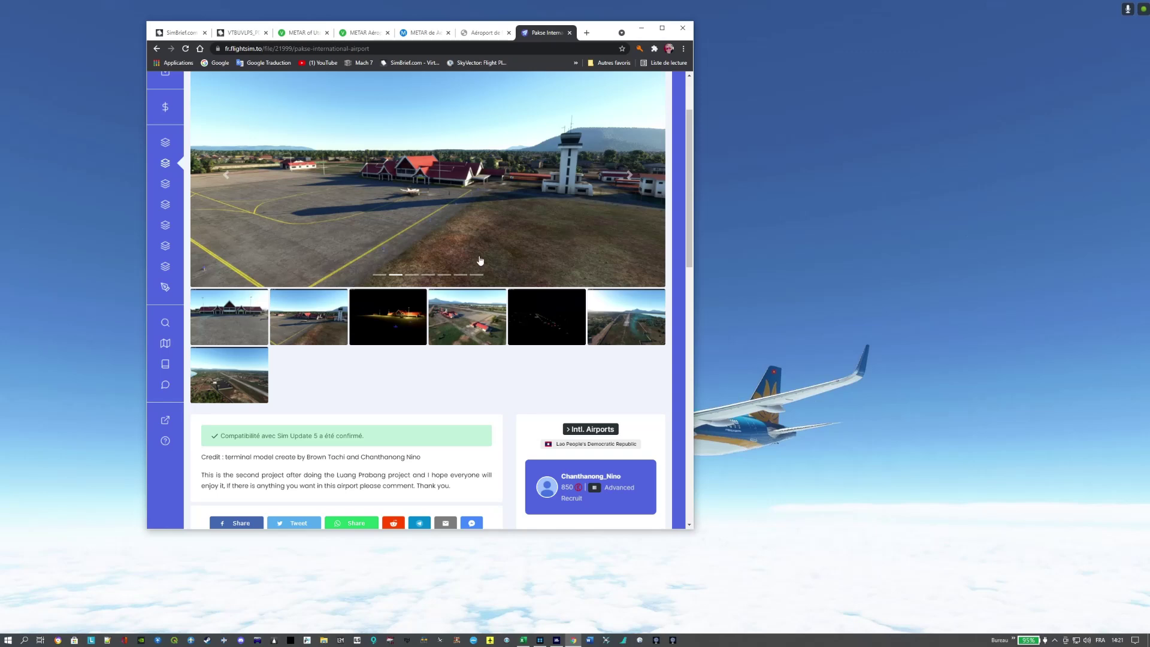
scroll(480, 260, "down", 2)
scroll(376, 374, "up", 2)
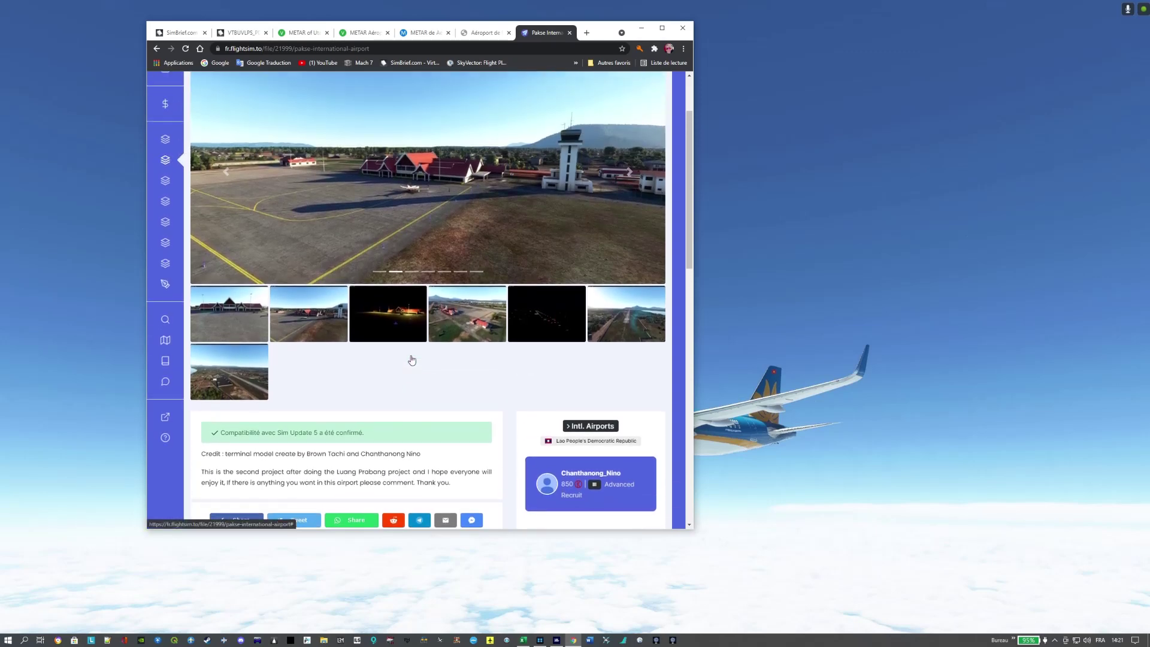
scroll(394, 268, "up", 2)
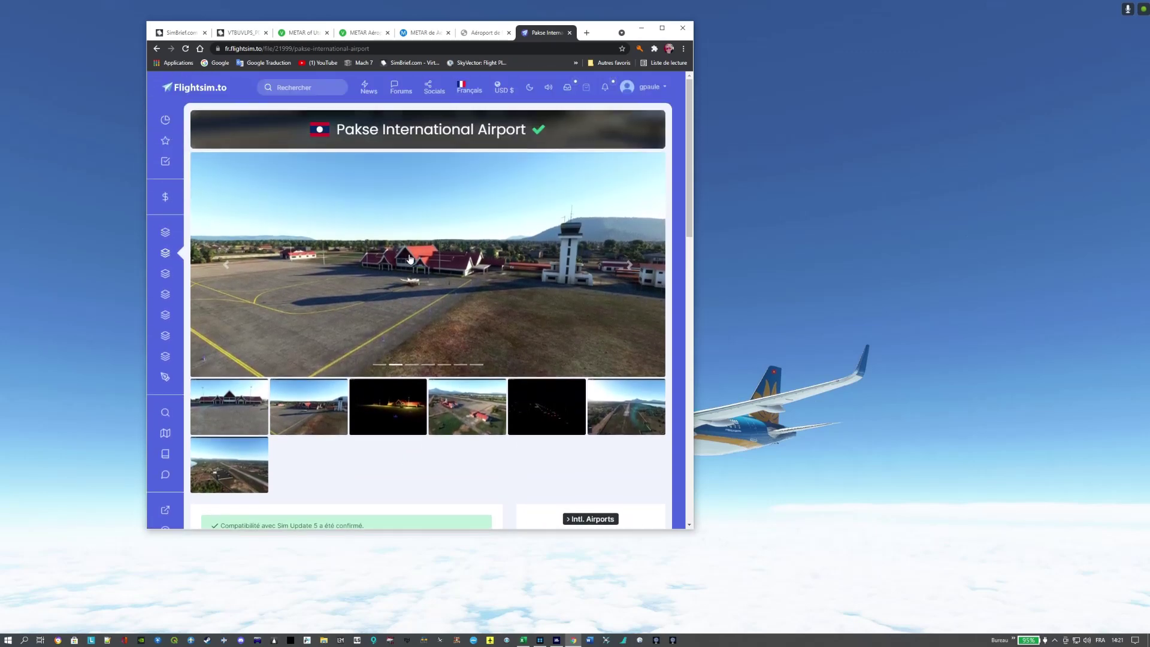
Step: Browse through the remaining screenshots in the Pakse International Airport scenery gallery
left_click(630, 267)
left_click(630, 267)
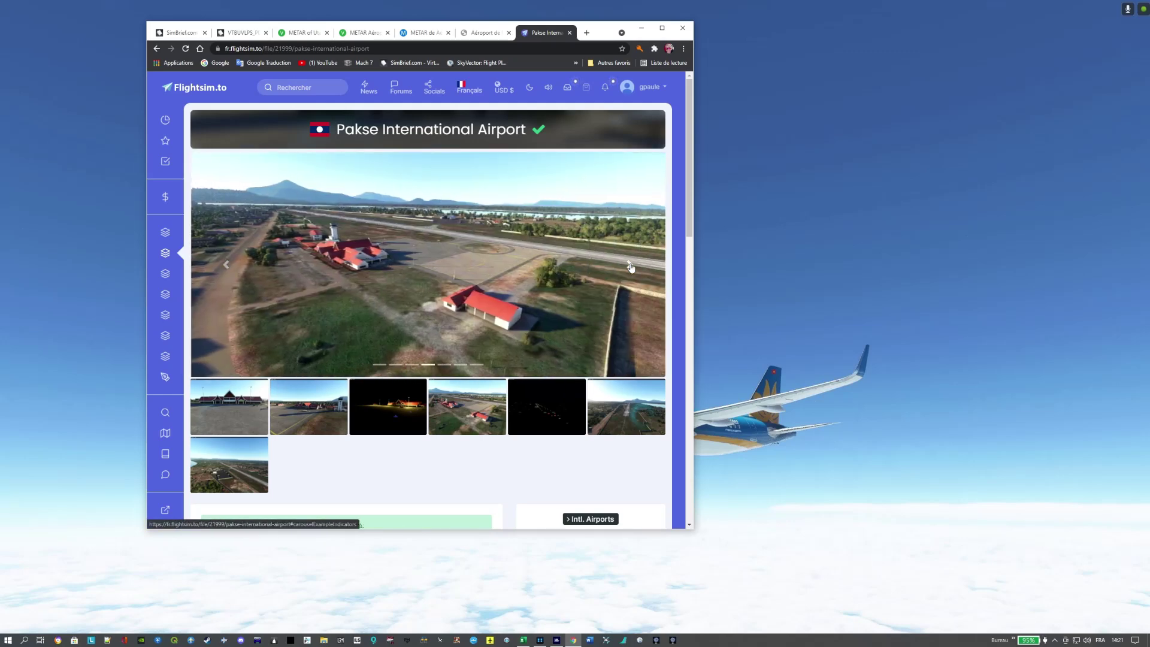
left_click(630, 267)
left_click(630, 267)
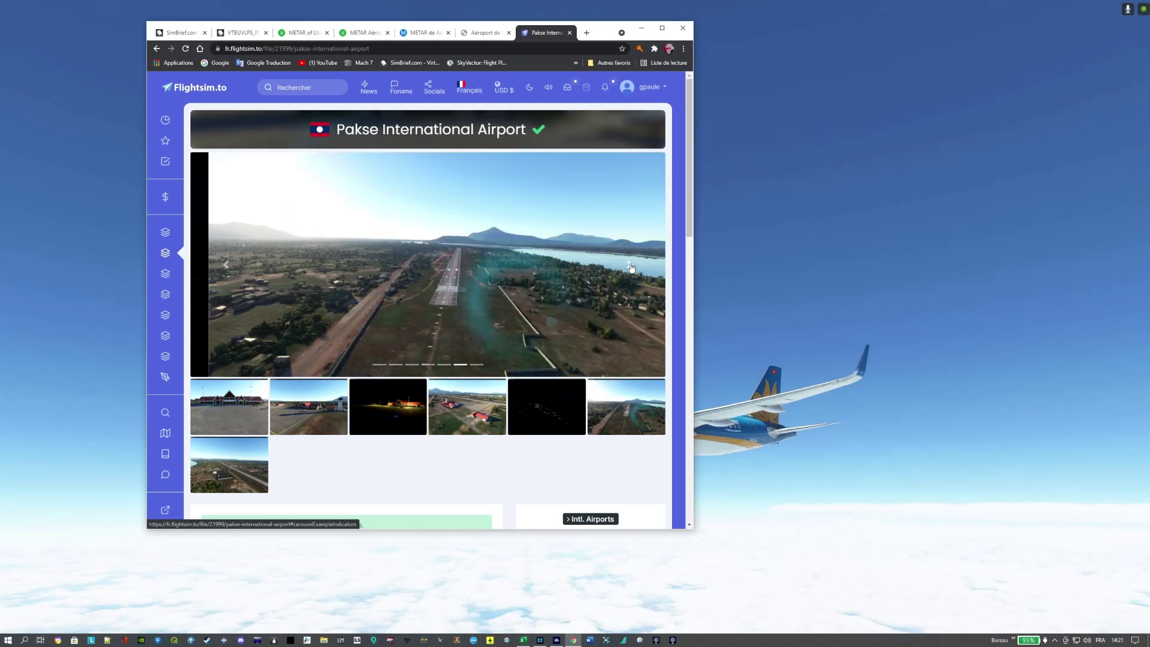
left_click(630, 267)
Step: Compare the real terminal photo on the Paksé aerodrome page with the first scenery gallery image
left_click(483, 33)
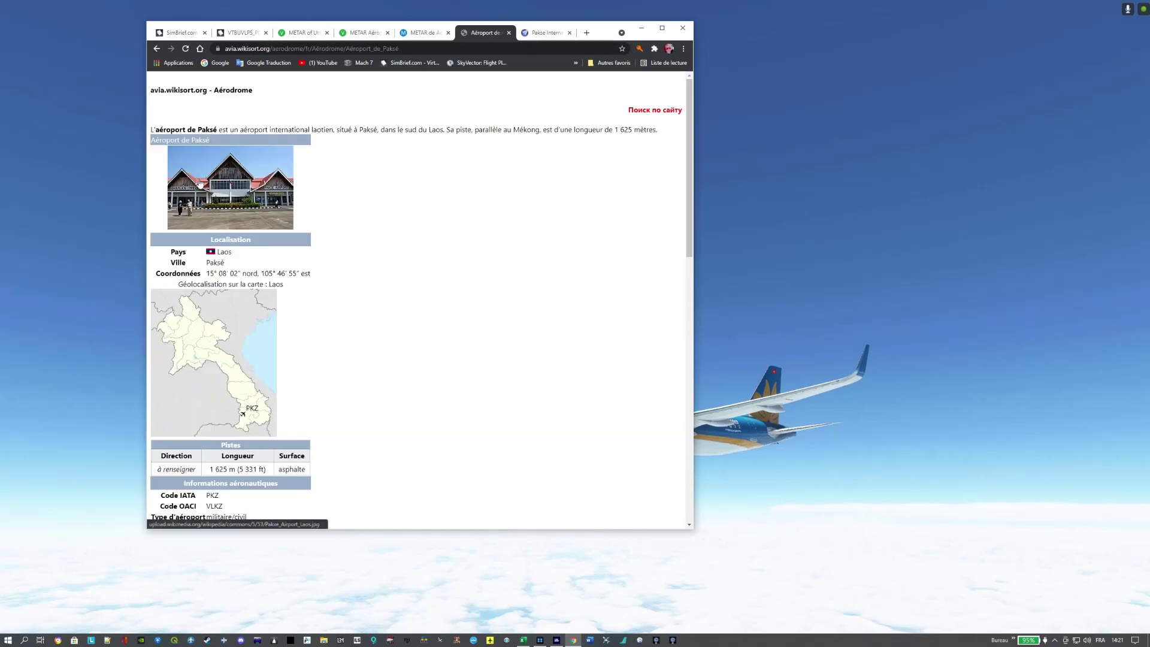
left_click(547, 33)
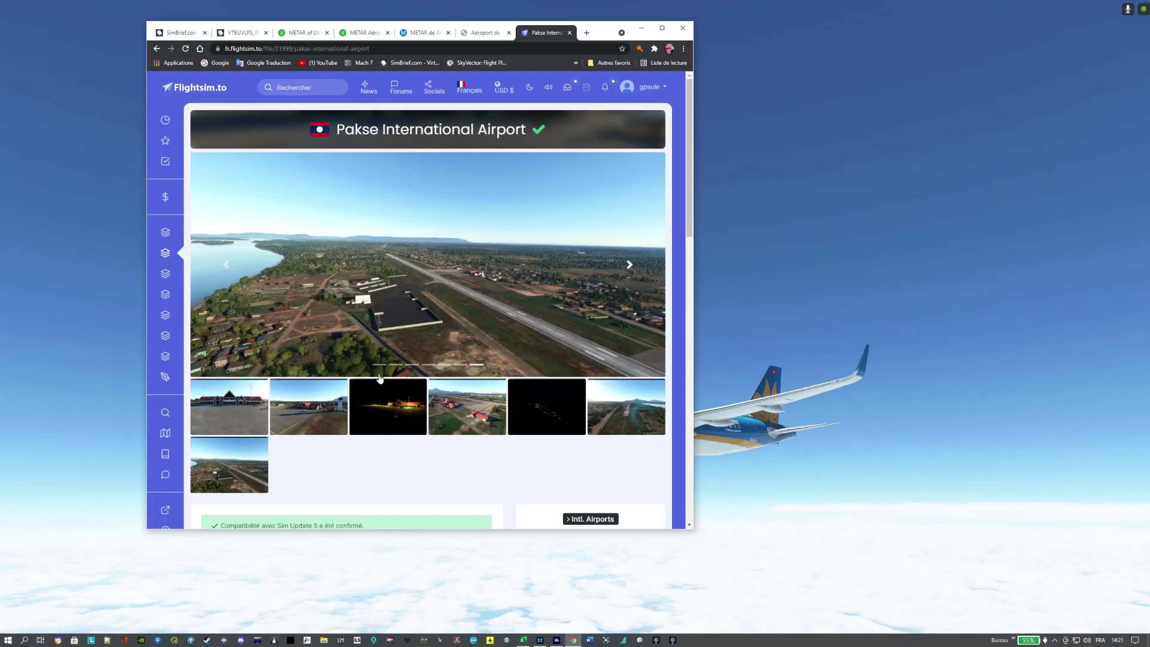
left_click(629, 266)
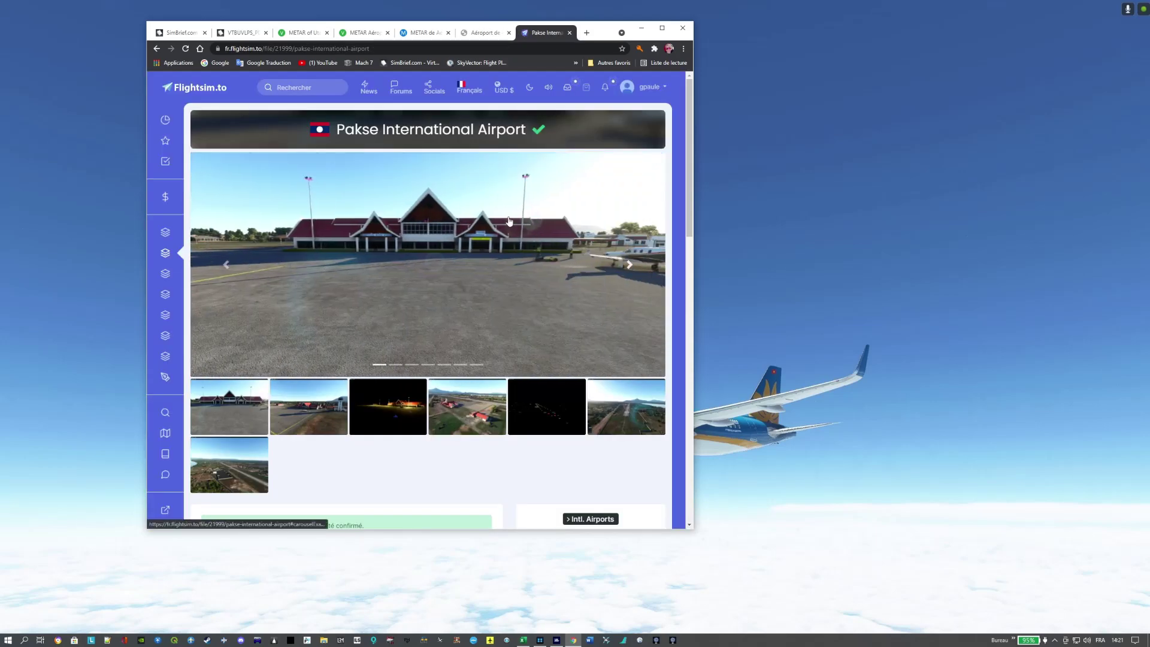
left_click(485, 33)
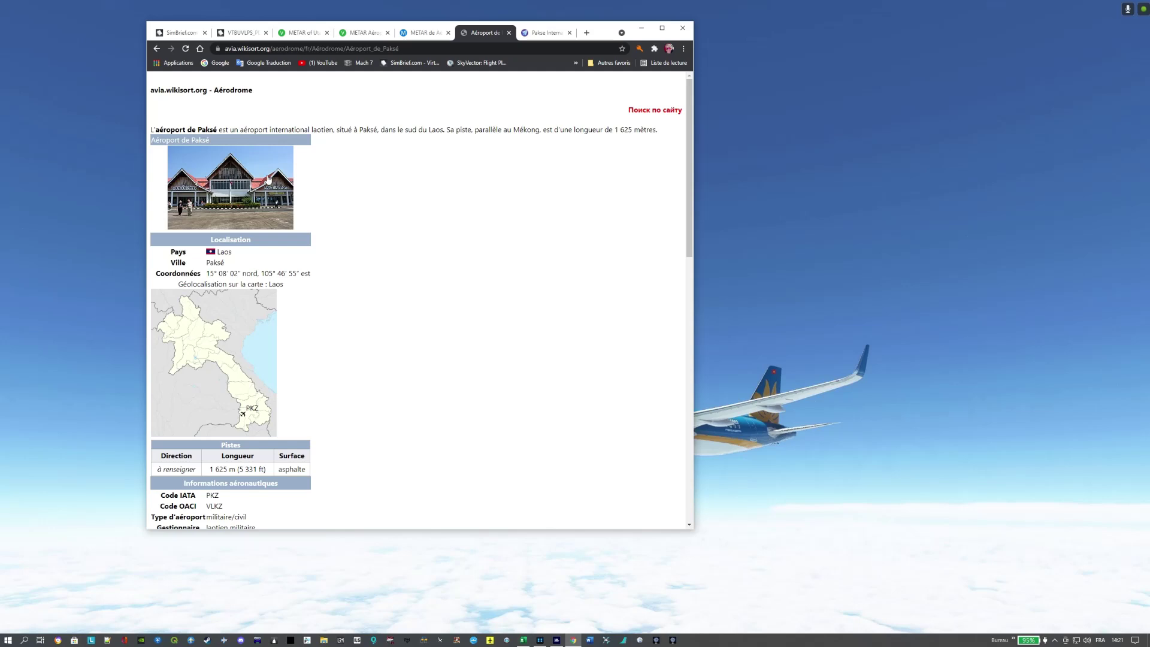
left_click(545, 33)
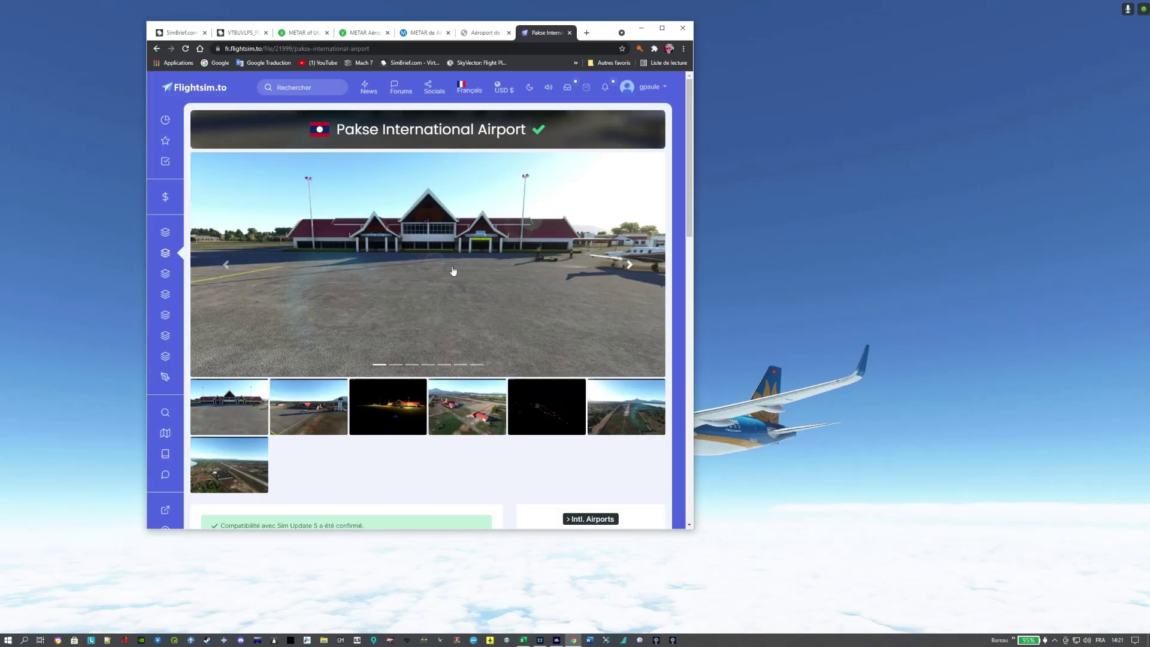
Step: Review the location, runway and aeronautical information on the avia.wikisort.org page for Paksé airport
left_click(485, 33)
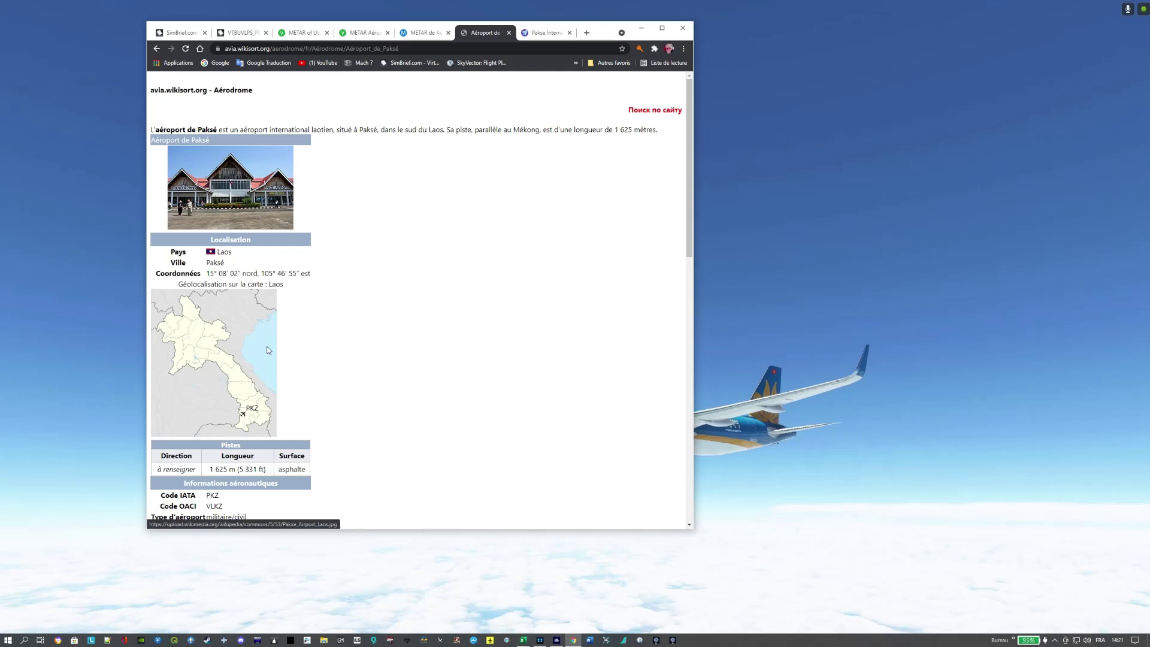
scroll(449, 360, "down", 3)
scroll(450, 369, "down", 1)
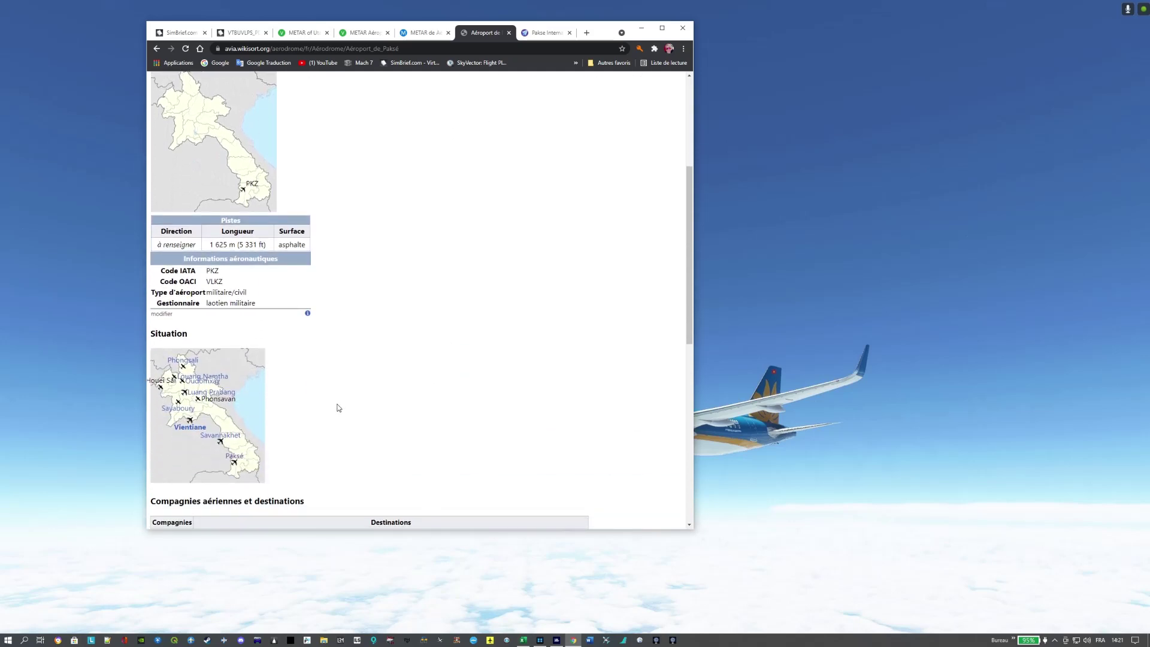
scroll(357, 412, "up", 4)
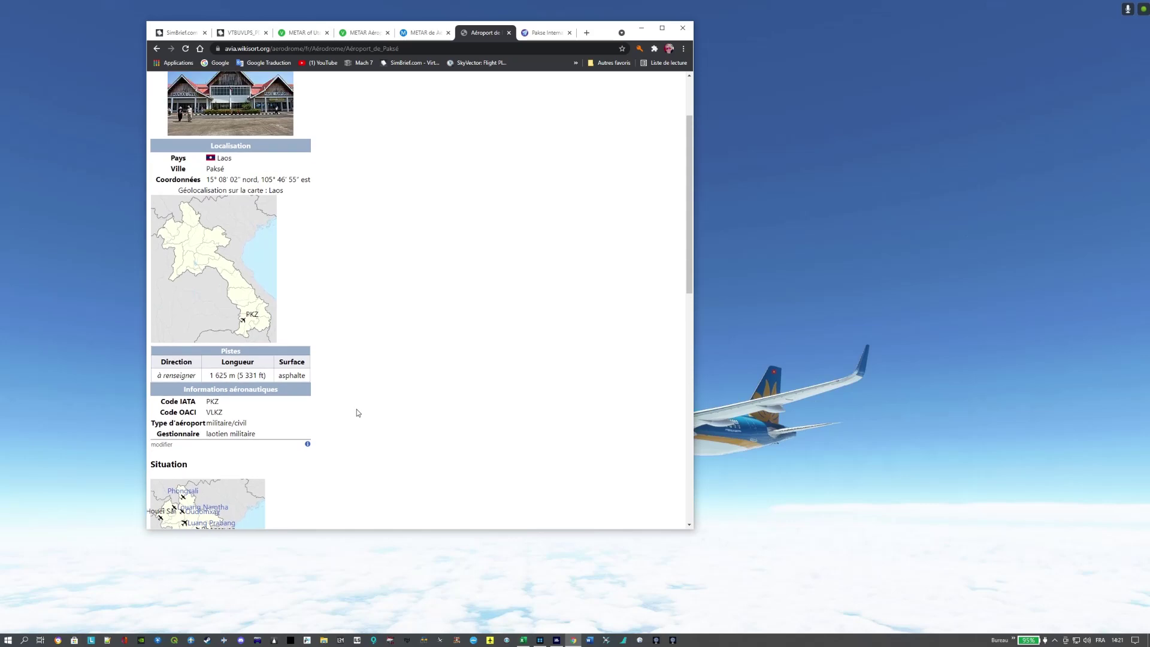